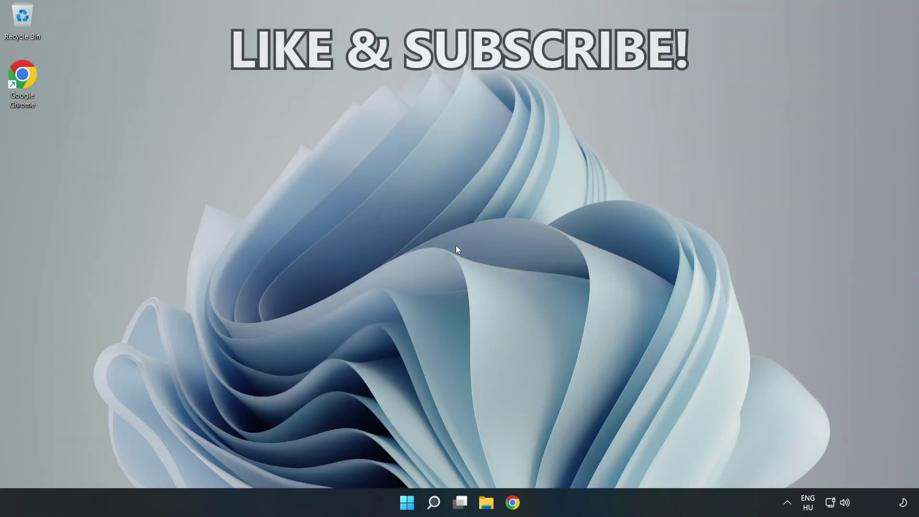
Step: Launch Command Prompt as administrator from Windows Search for "cmd"
click(433, 502)
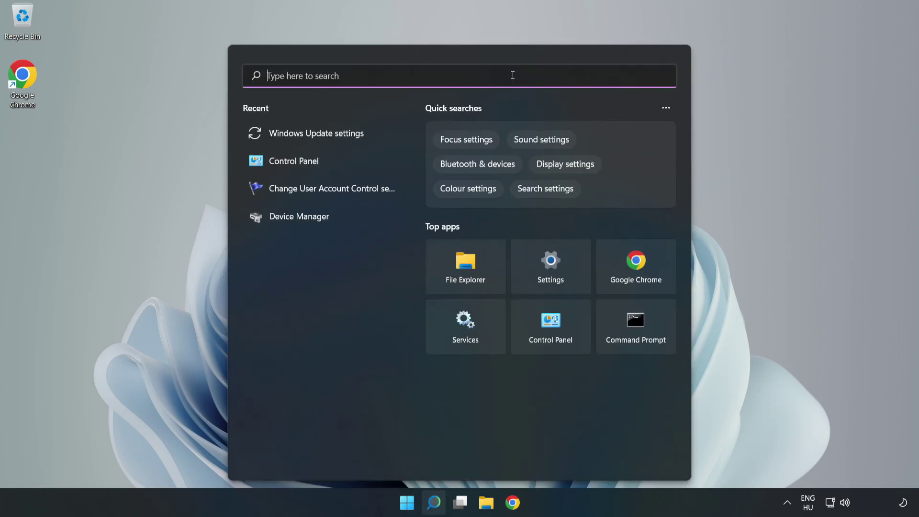
text(cmd)
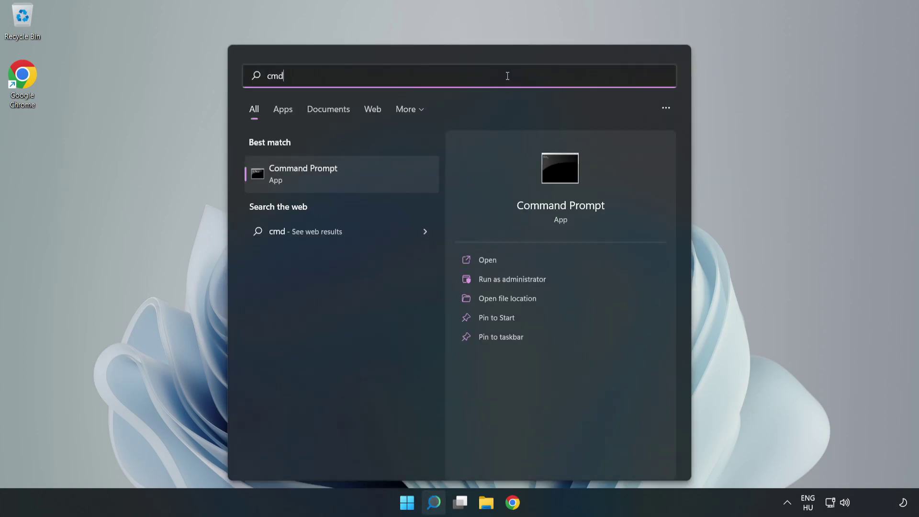
right_click(372, 174)
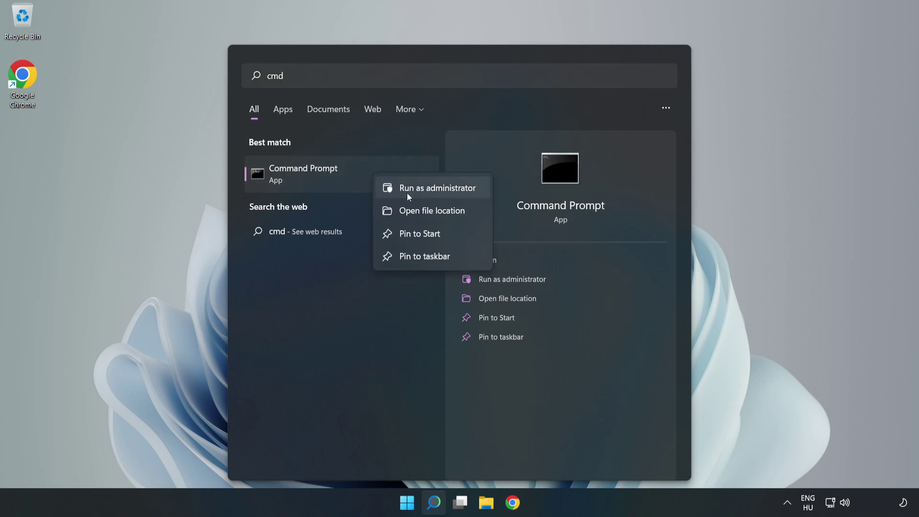
click(444, 192)
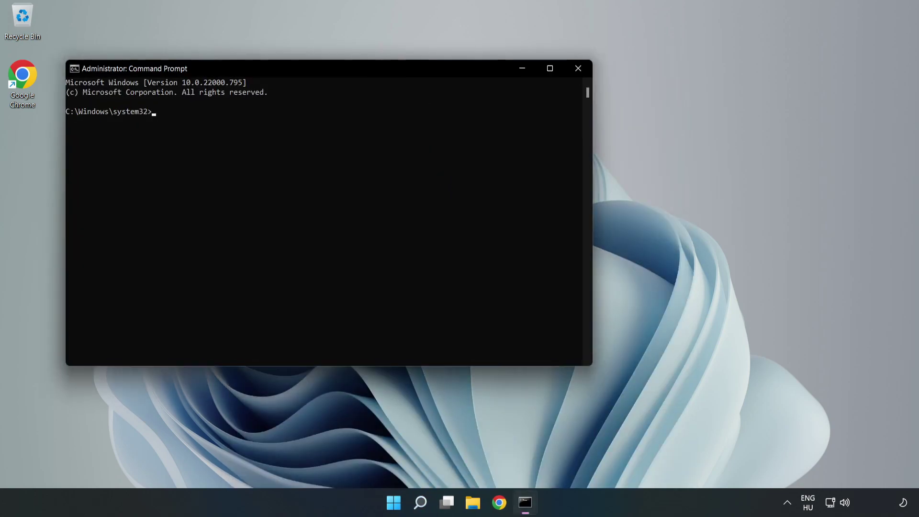
Step: Run ipconfig /flushdns and netsh winsock reset, then exit the console
drag(413, 75, 533, 107)
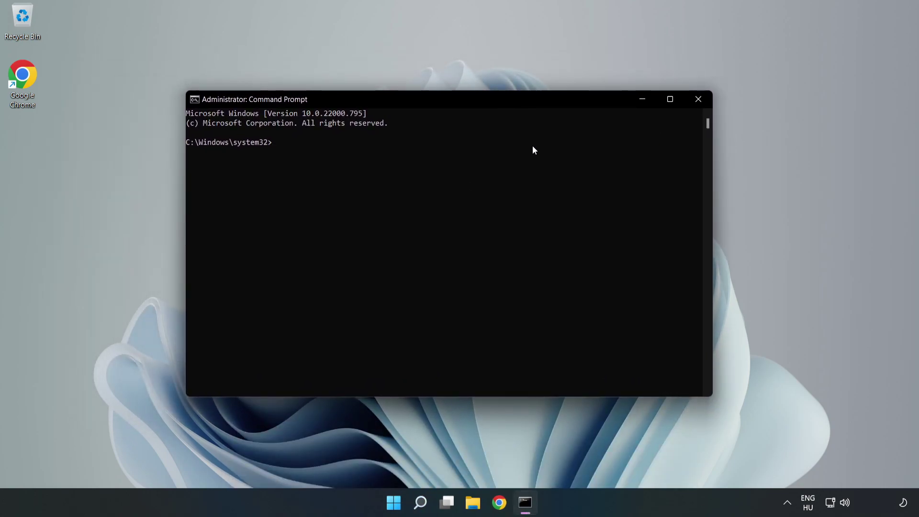
text(ipcon)
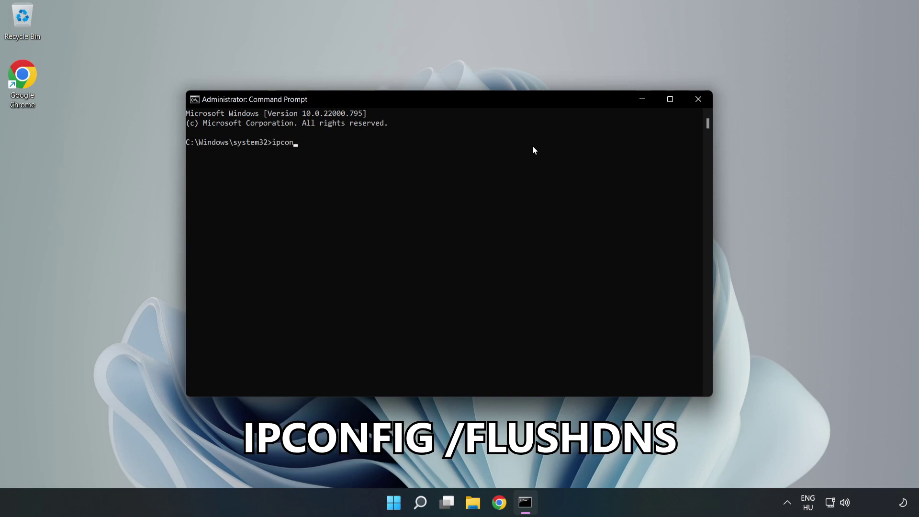
text(fig /f)
text(lushdns)
key(Return)
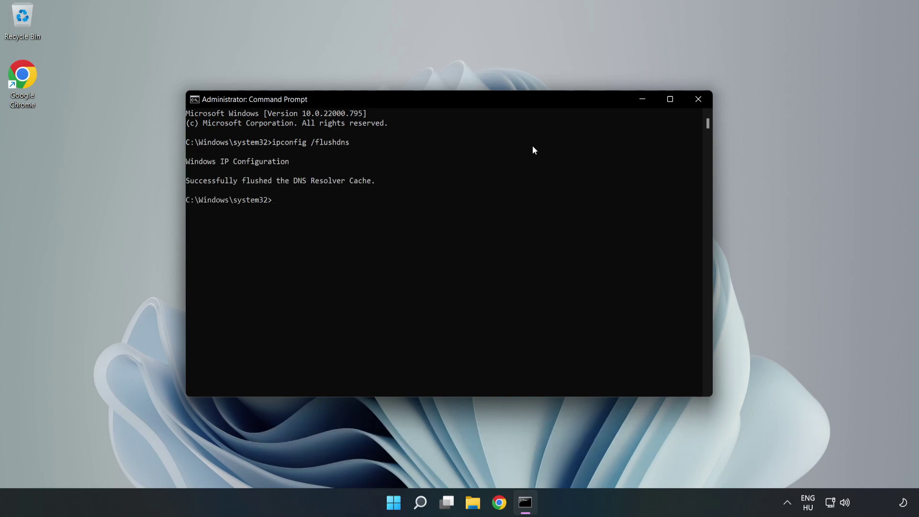
text(net)
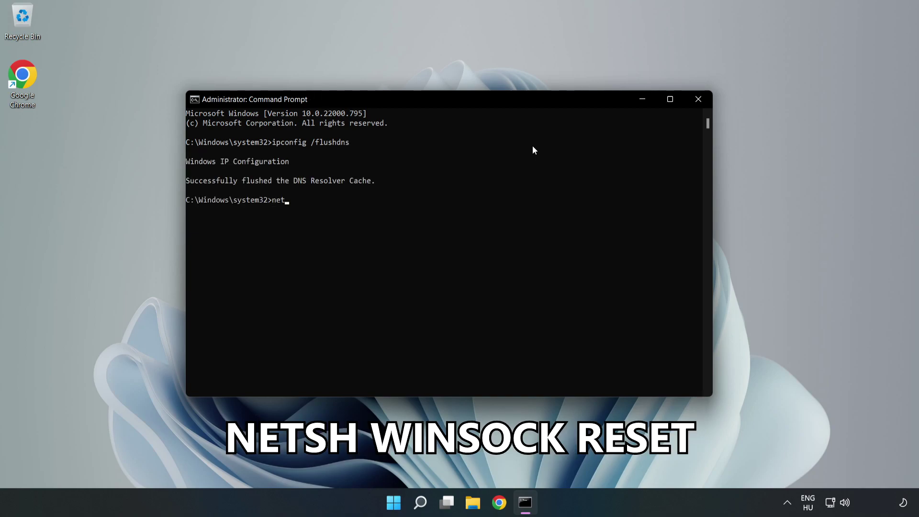
text(sh winso)
text(ck reset)
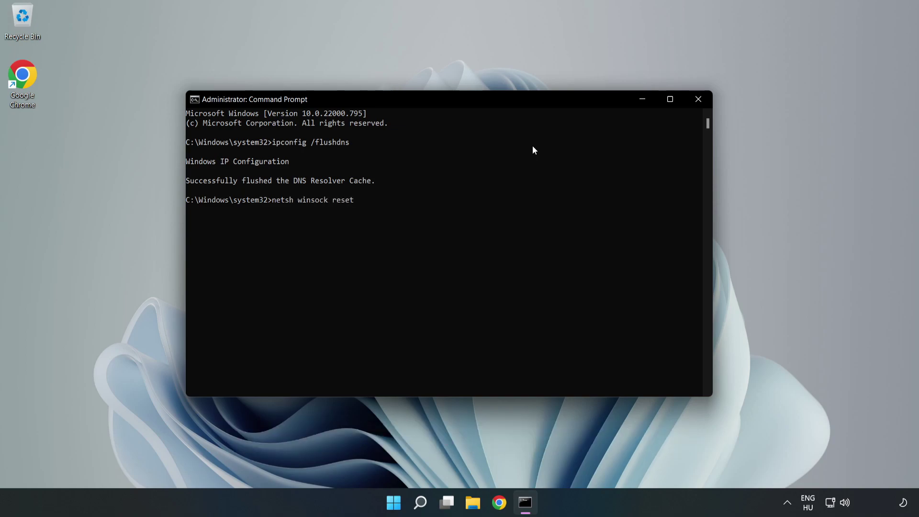
key(Return)
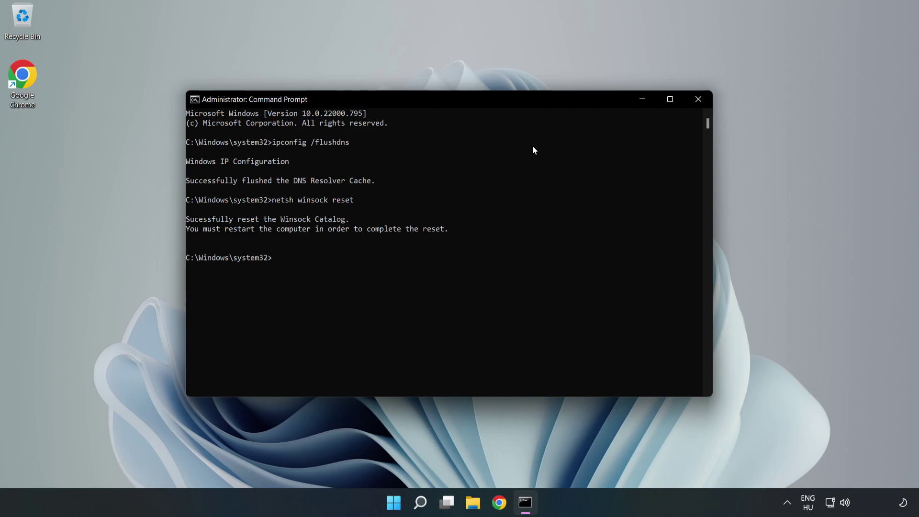
text(exit)
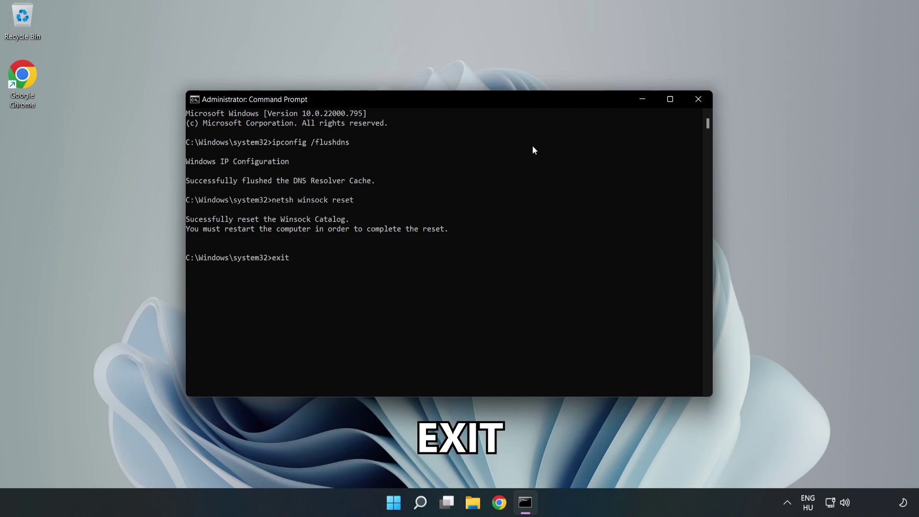
key(Return)
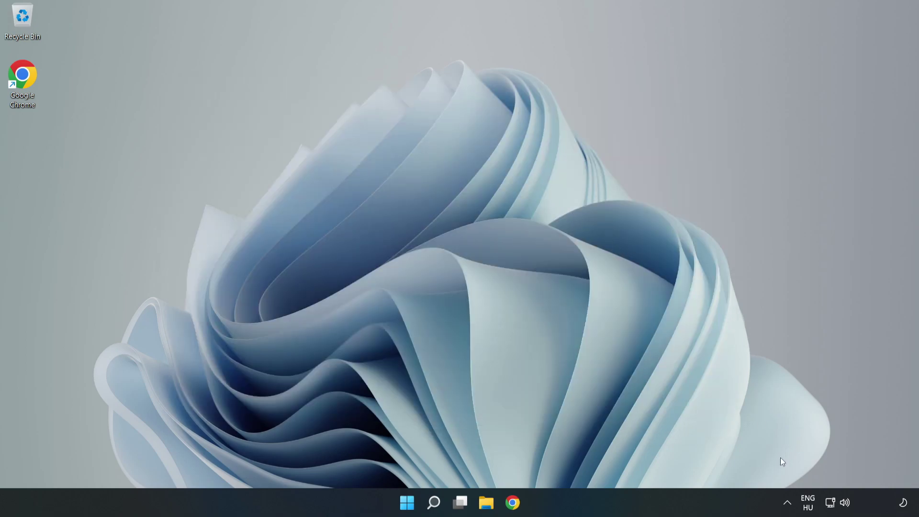
Step: Reach Advanced network settings via the network tray icon's Network and Internet settings
right_click(830, 505)
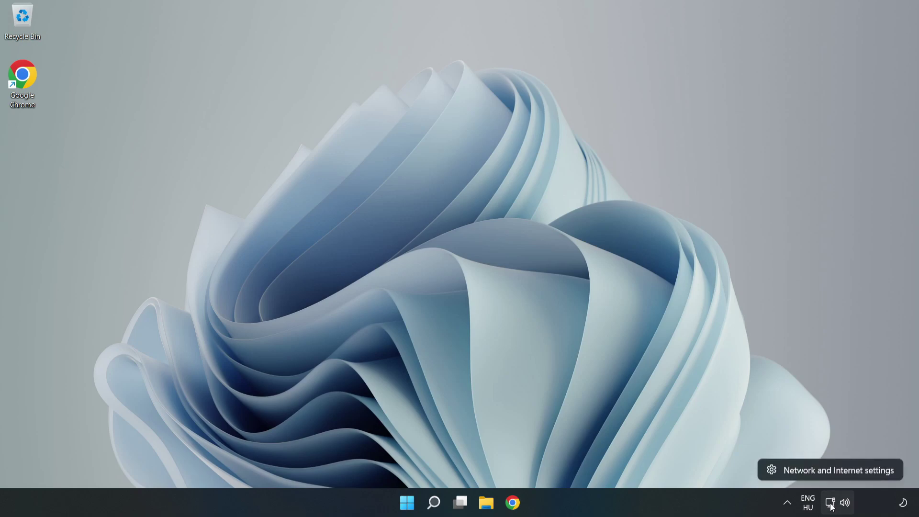
click(831, 470)
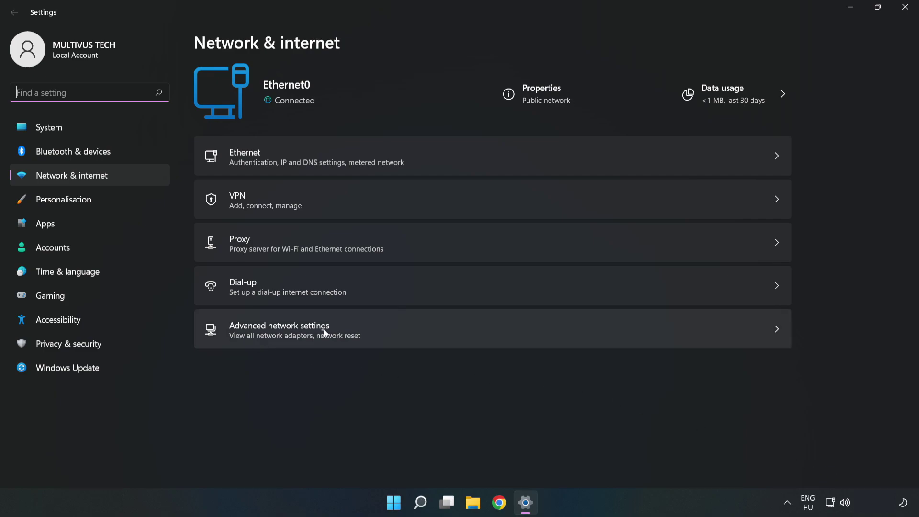
click(398, 338)
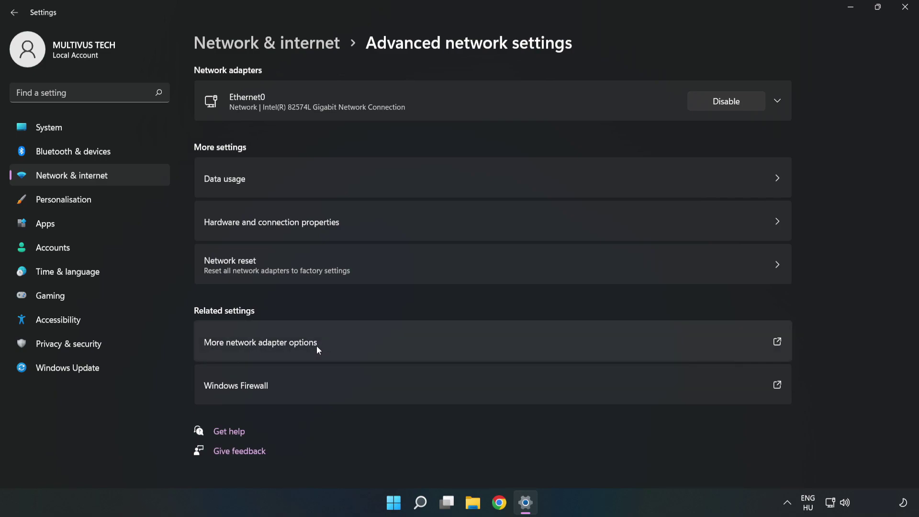
Step: Show Network Connections and bring up the actions for the Ethernet0 connection
click(380, 347)
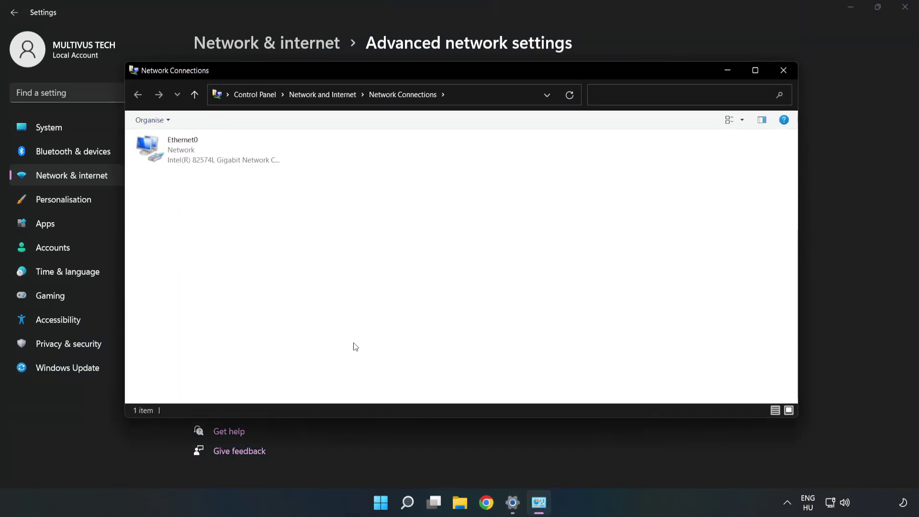
click(163, 150)
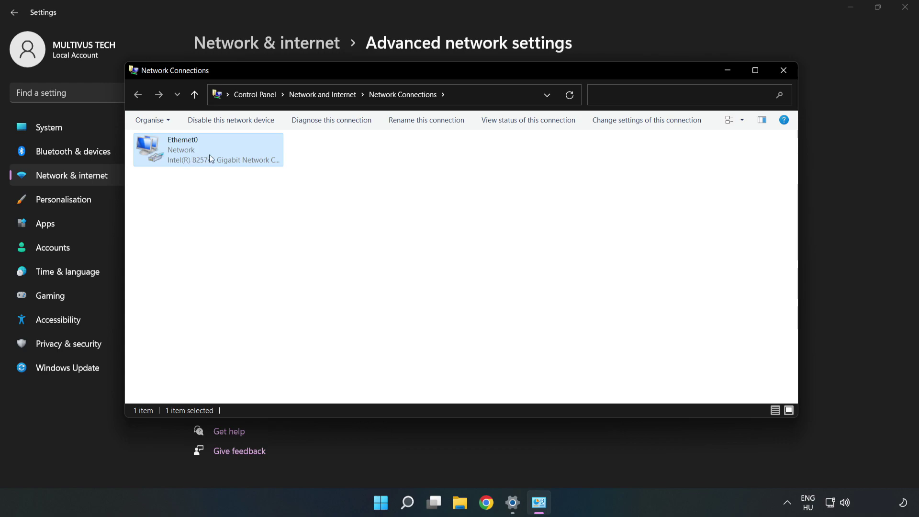
right_click(230, 154)
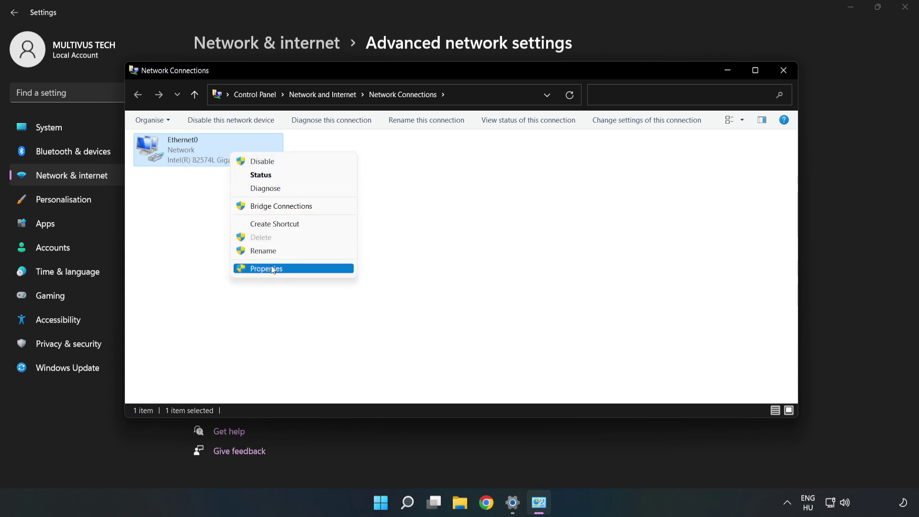
Step: In Ethernet0 Properties, select Internet Protocol Version 4 (TCP/IPv4) for editing
click(285, 269)
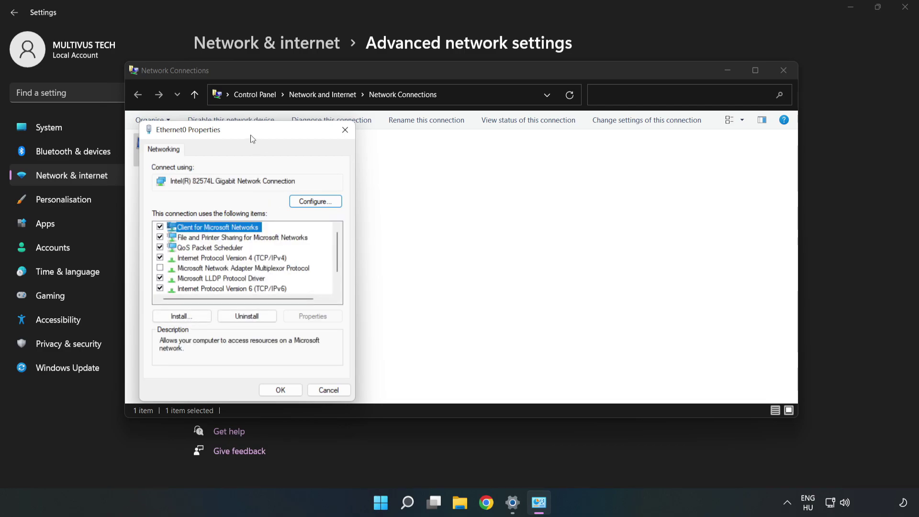
drag(251, 132, 441, 129)
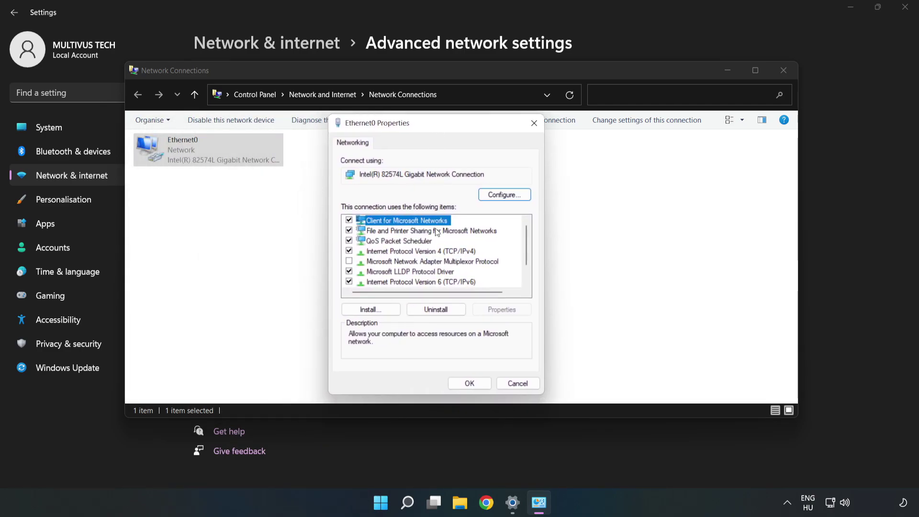
click(368, 255)
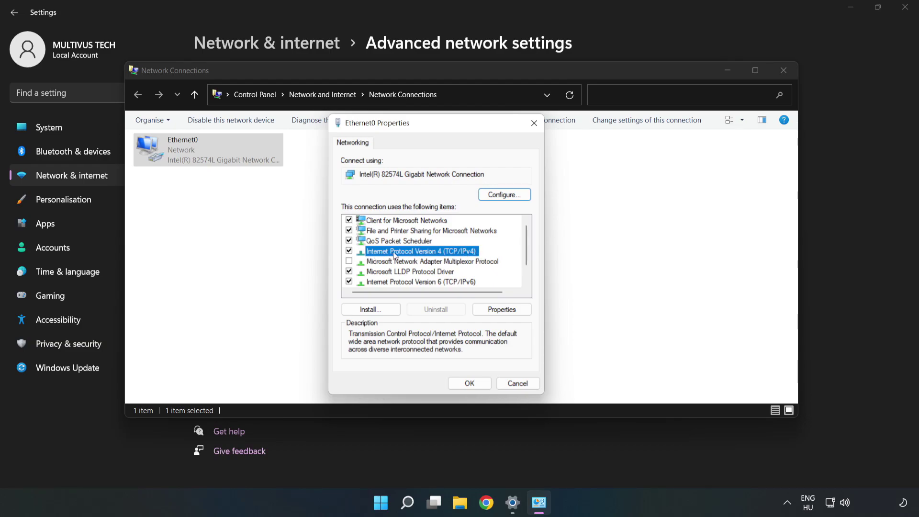
Step: In IPv4 Properties, switch to manual DNS addresses and enter 8.8.8.8 and 8.8.4.4
click(507, 310)
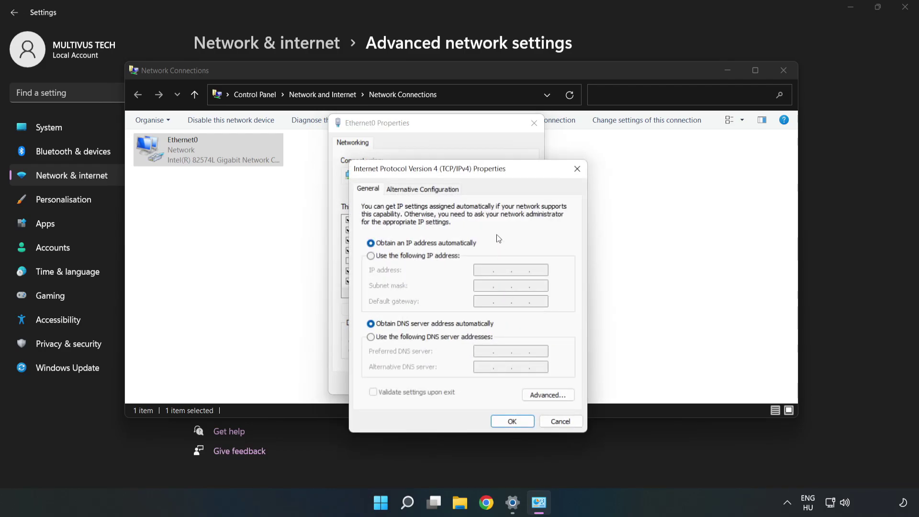
drag(491, 176, 455, 129)
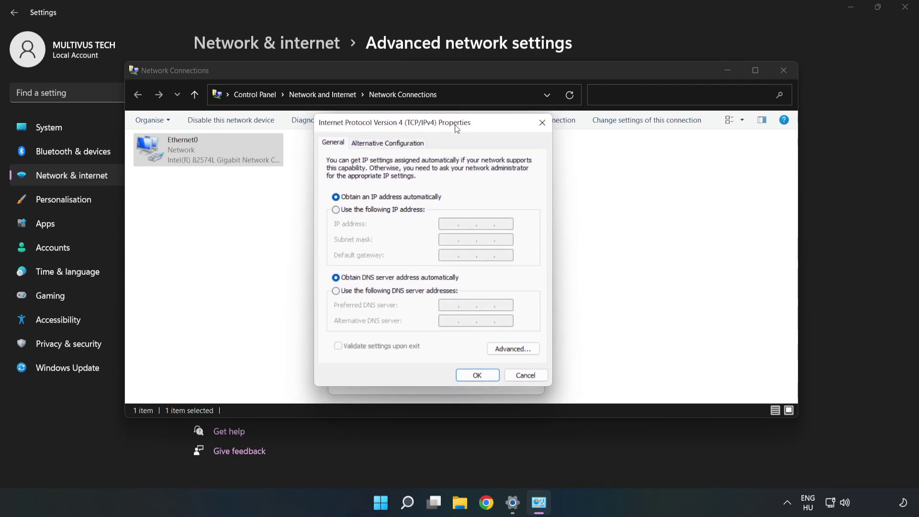
click(376, 291)
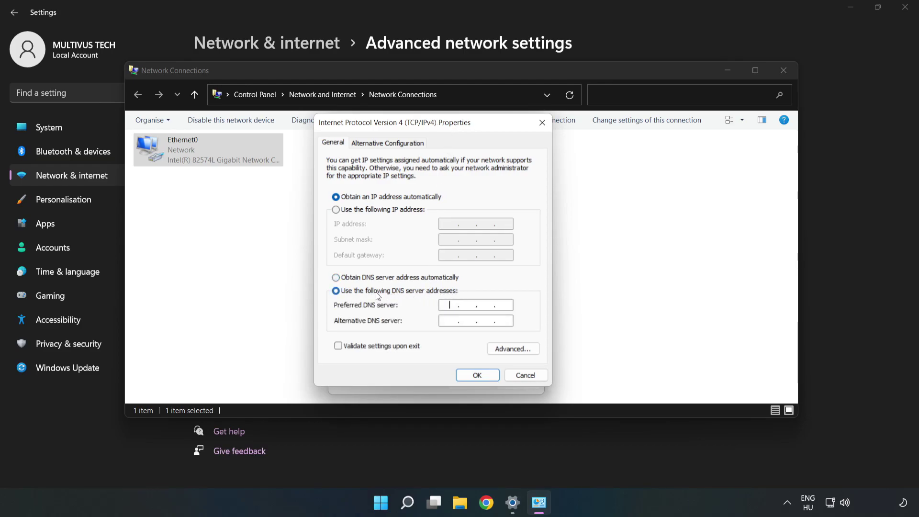
click(448, 305)
text(8.8.8.)
text(8)
text(8.)
text(8.4.4)
Step: Confirm the DNS settings and close Ethernet0 Properties, Network Connections and Settings
click(477, 376)
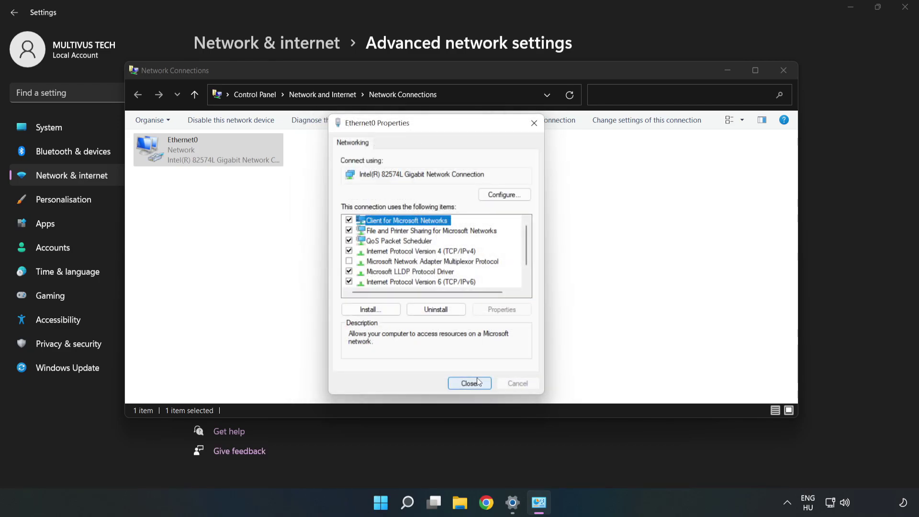
click(469, 383)
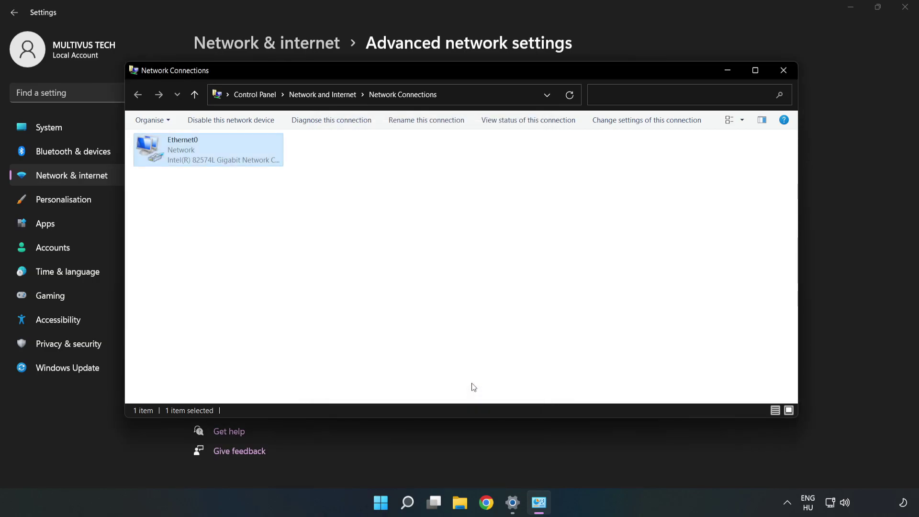
click(784, 72)
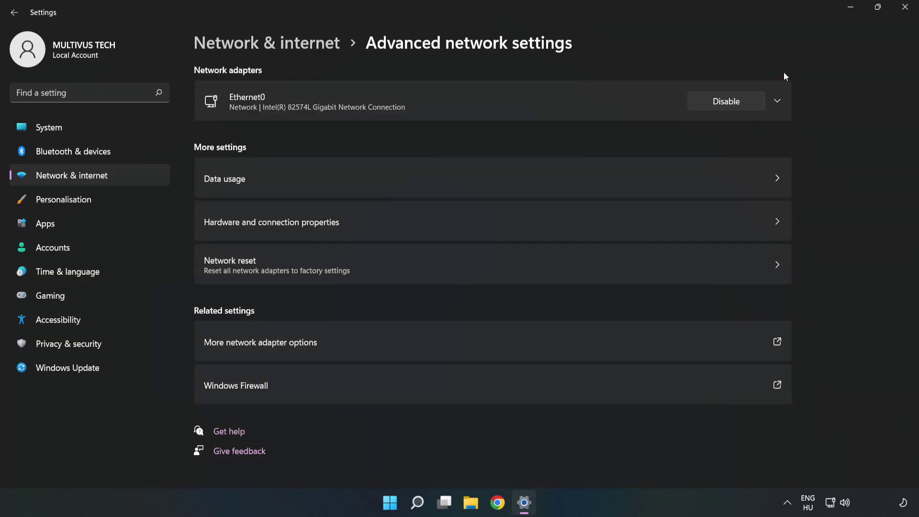
click(909, 10)
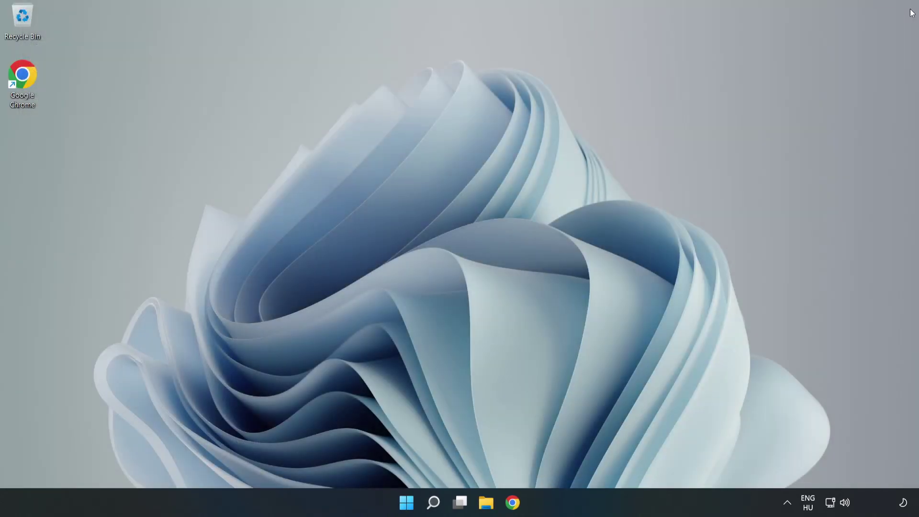
Step: Show the Start menu's power options without choosing one
click(406, 502)
click(609, 461)
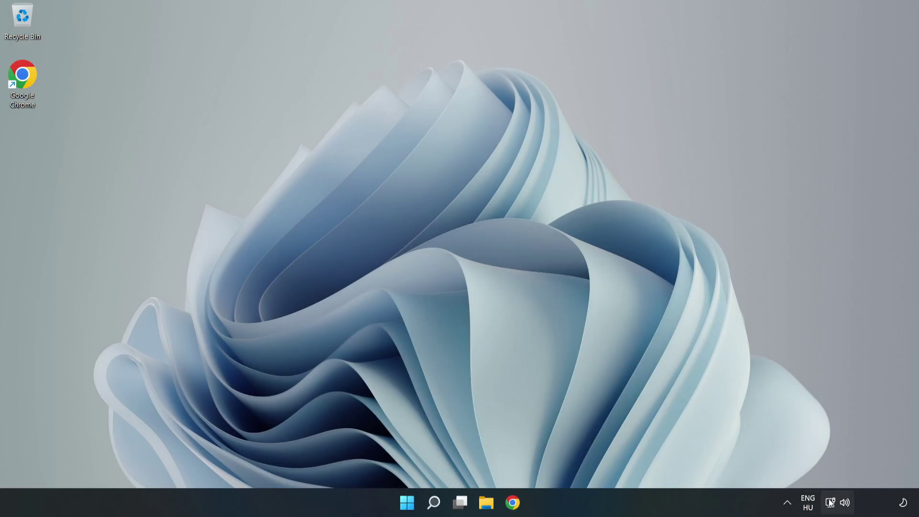
Step: Reopen Settings from the network tray icon and go to Advanced network settings
right_click(830, 503)
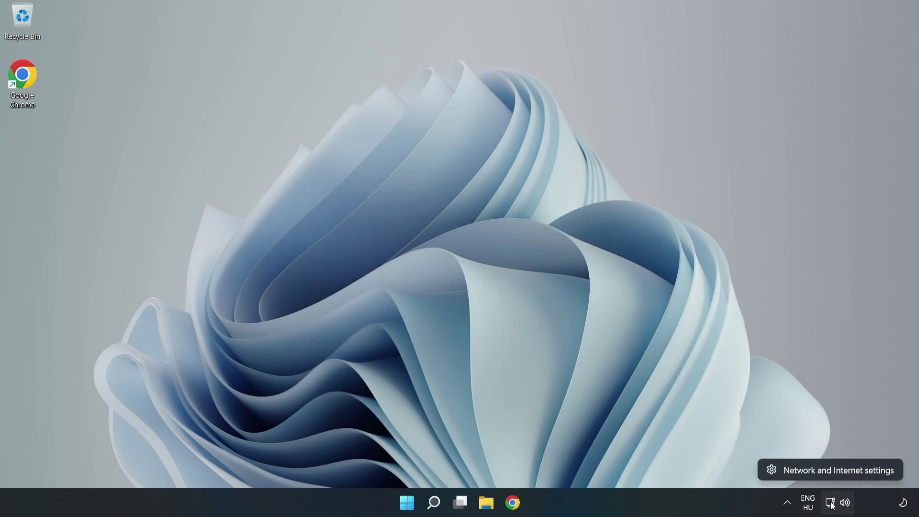
click(841, 469)
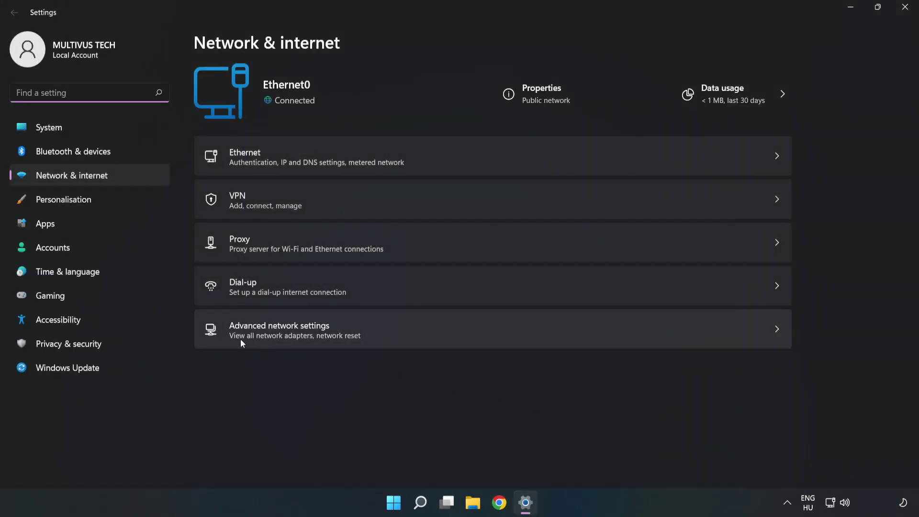
click(423, 337)
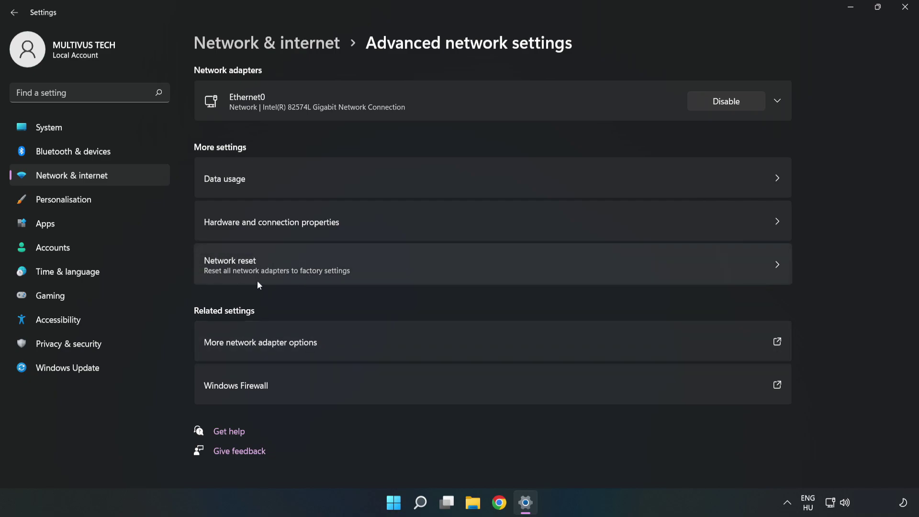
Step: Run Network reset, confirm it, and acknowledge the 5-minute sign-out warning
click(489, 264)
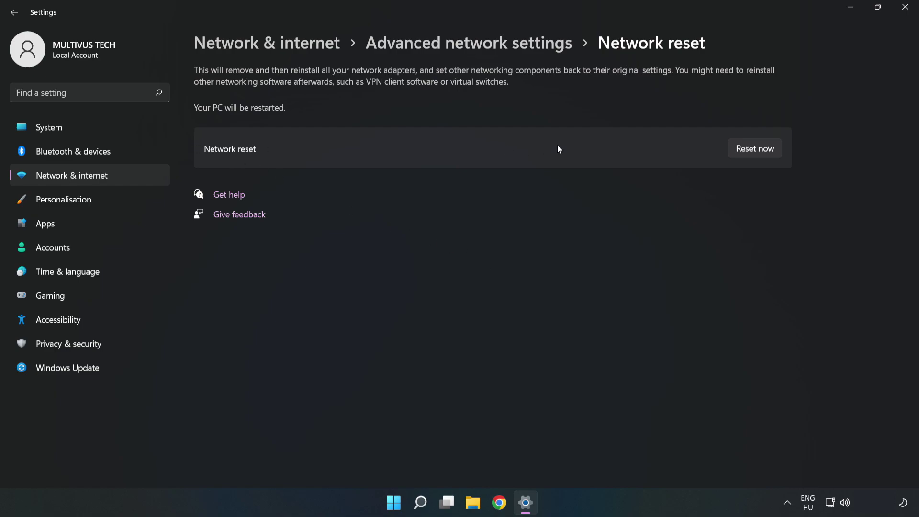
click(765, 152)
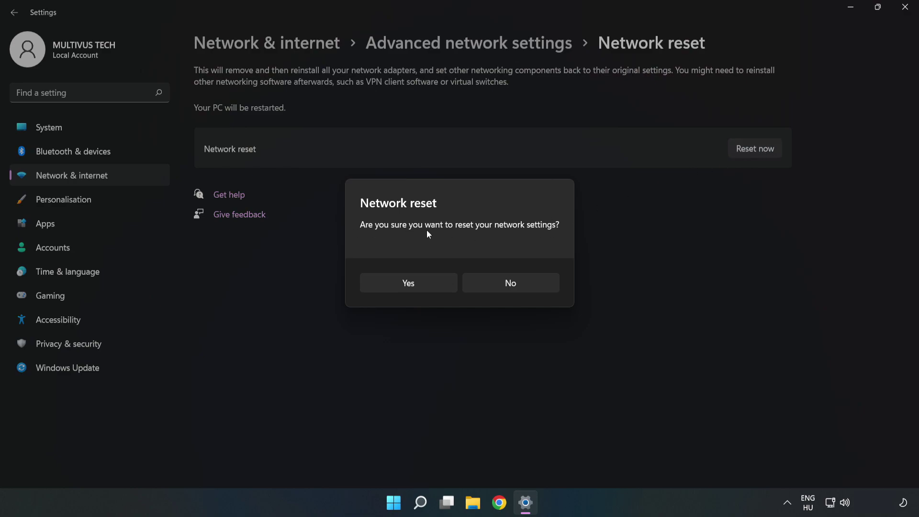
click(416, 286)
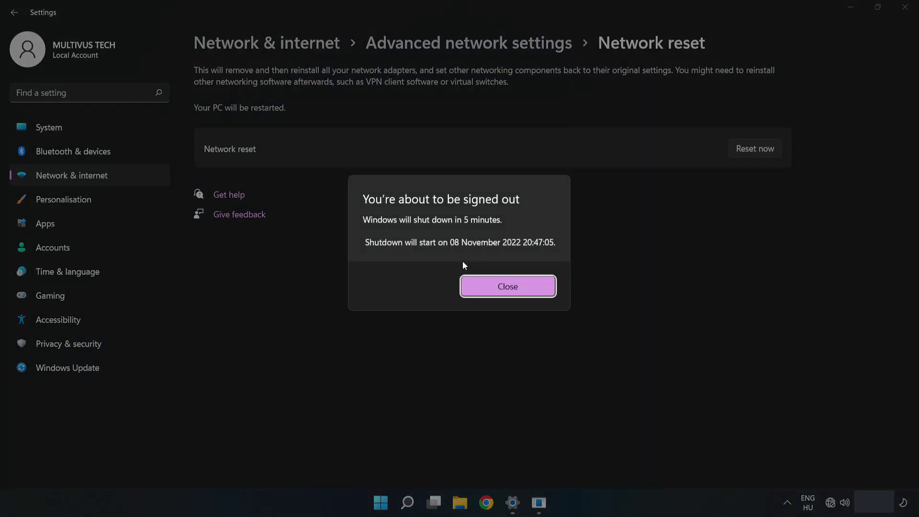
click(524, 291)
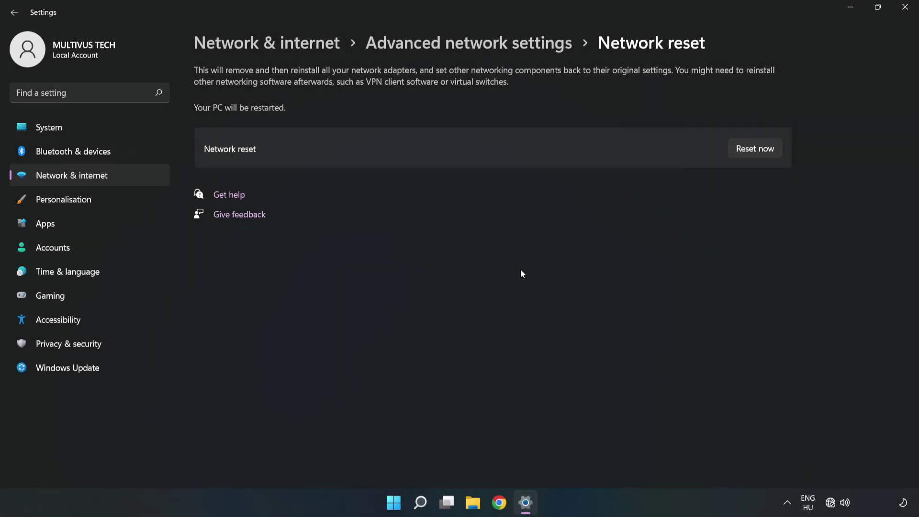
Step: Close Settings and restart the PC from the Start menu's power options
click(904, 9)
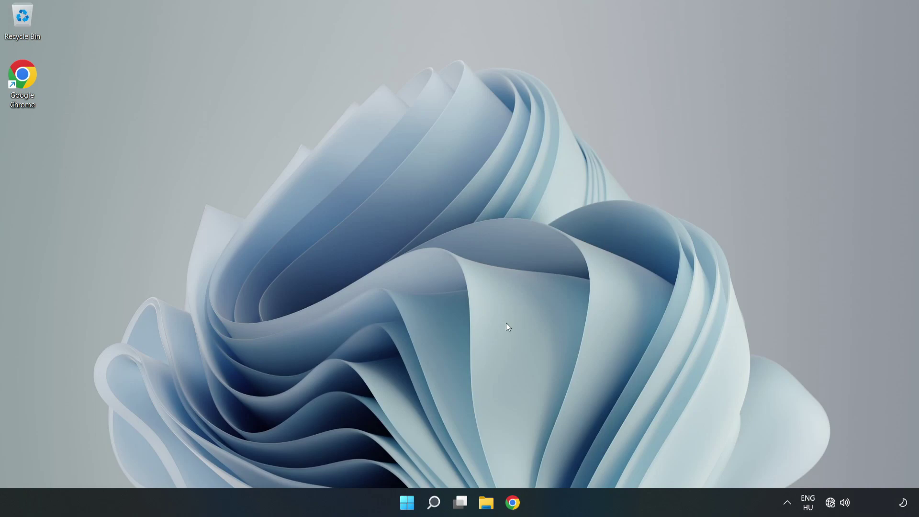
click(407, 502)
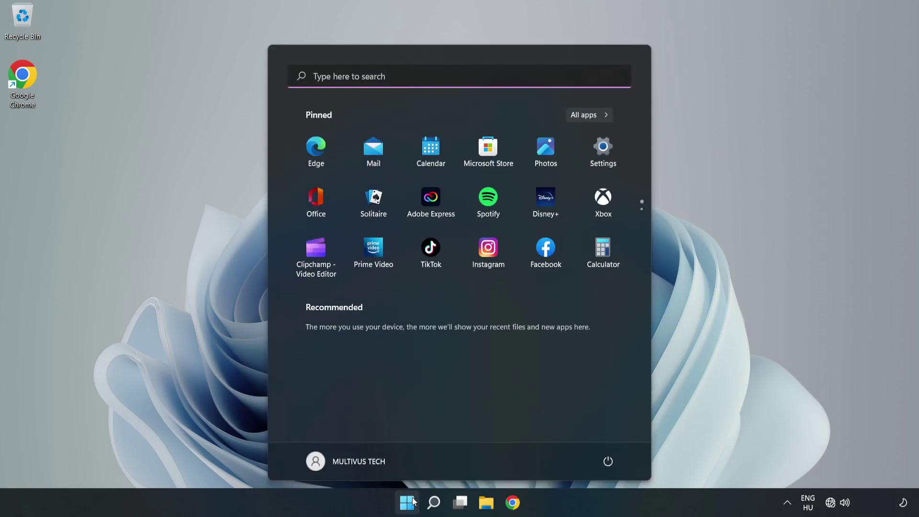
click(608, 464)
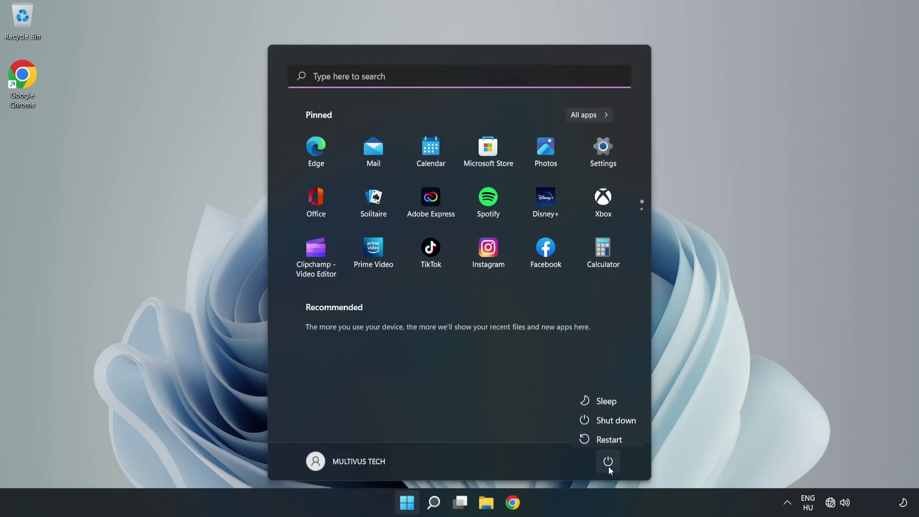
click(608, 435)
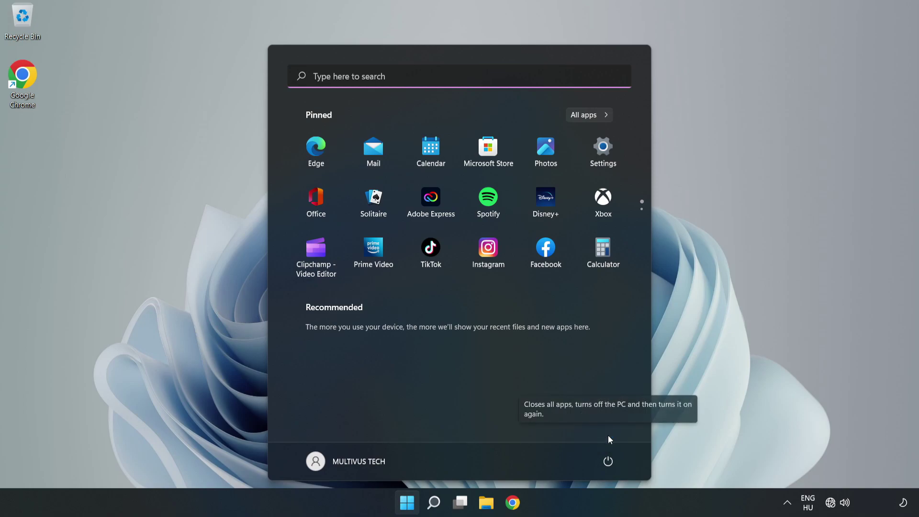